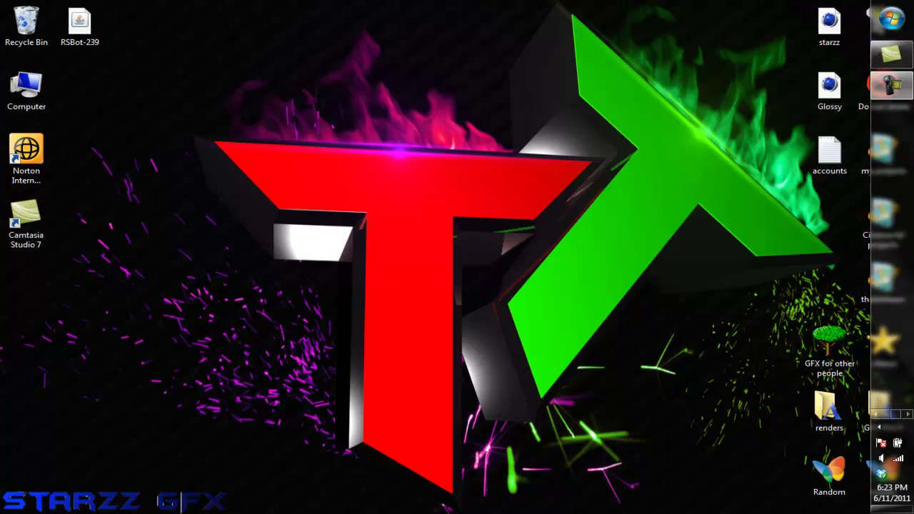
- Restore the Cinema 4D window showing the Glossy STARZZ project from the taskbar
click(879, 416)
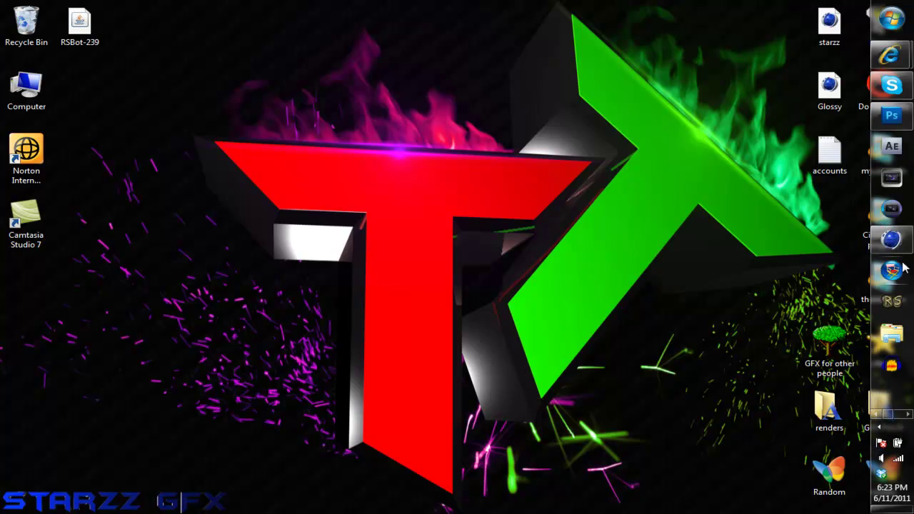
click(891, 239)
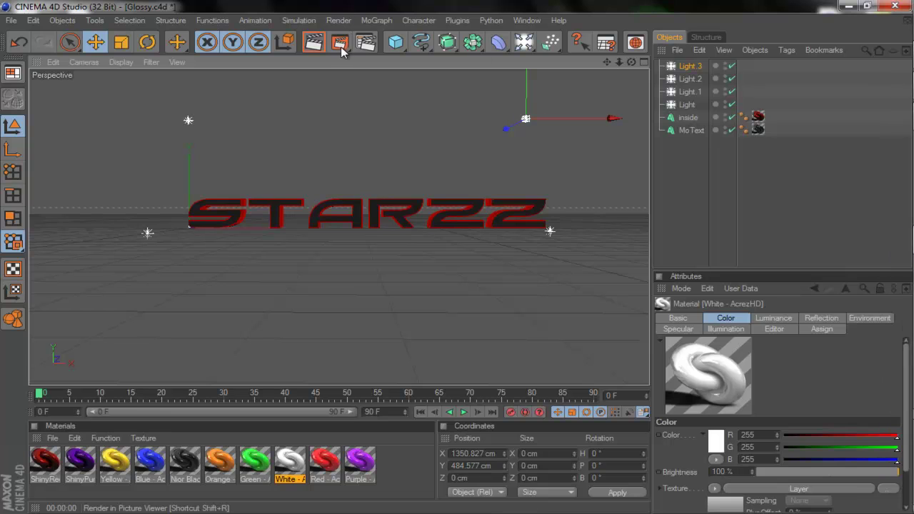
- Render the STARZZ scene at 1280x720 in the Picture Viewer, then switch to Photoshop
click(336, 45)
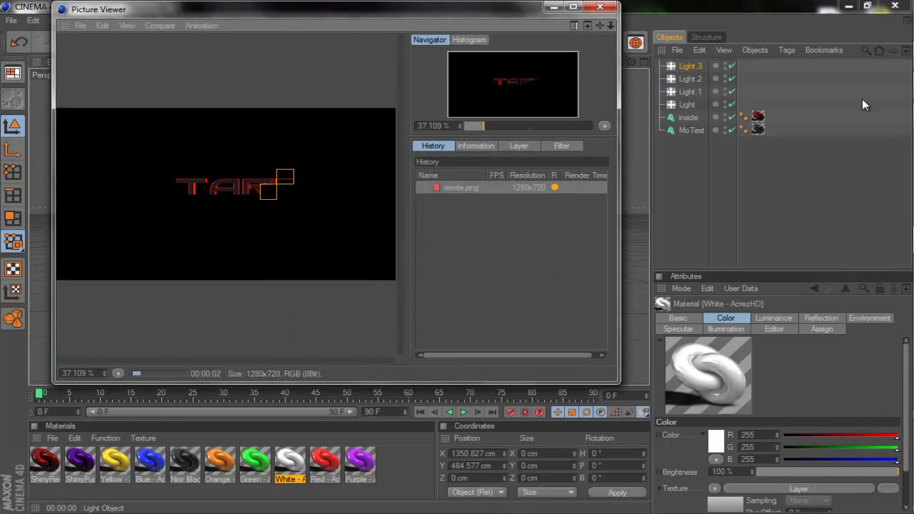
click(891, 118)
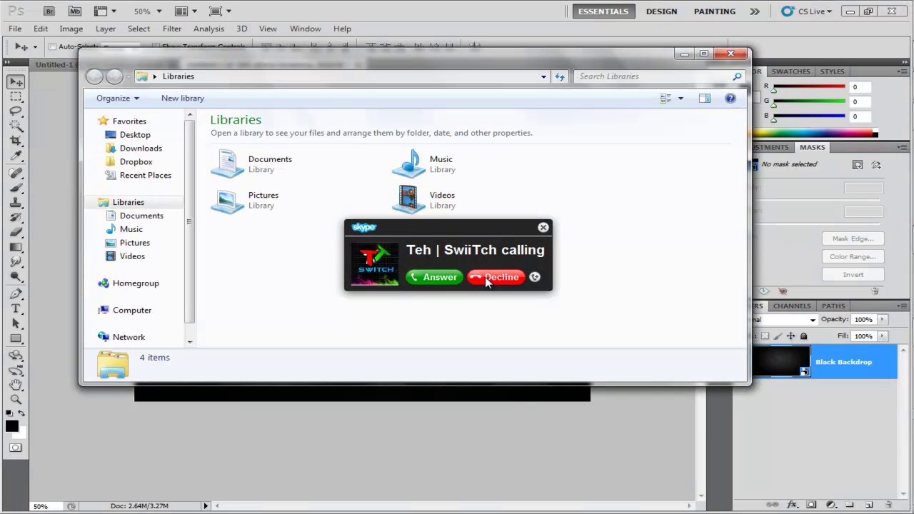
- Decline the Skype call and place rende.png from the Desktop as a new layer
click(488, 280)
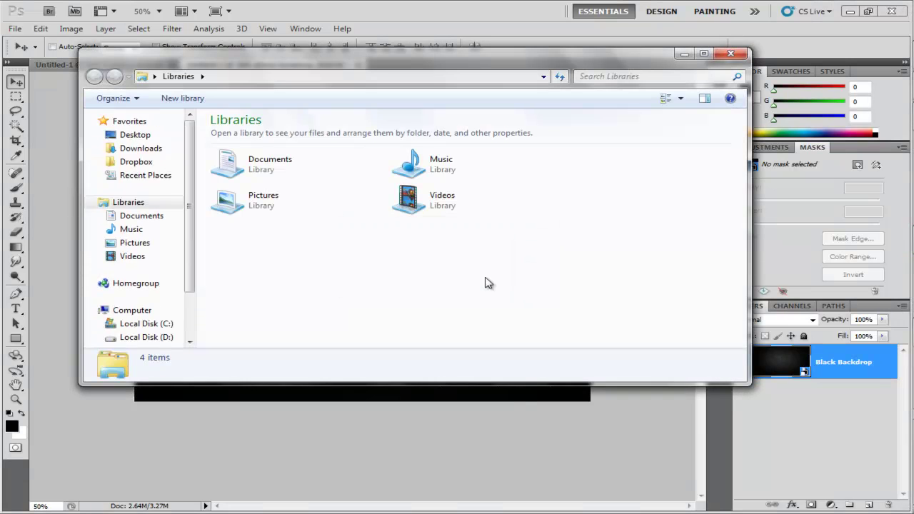
click(130, 137)
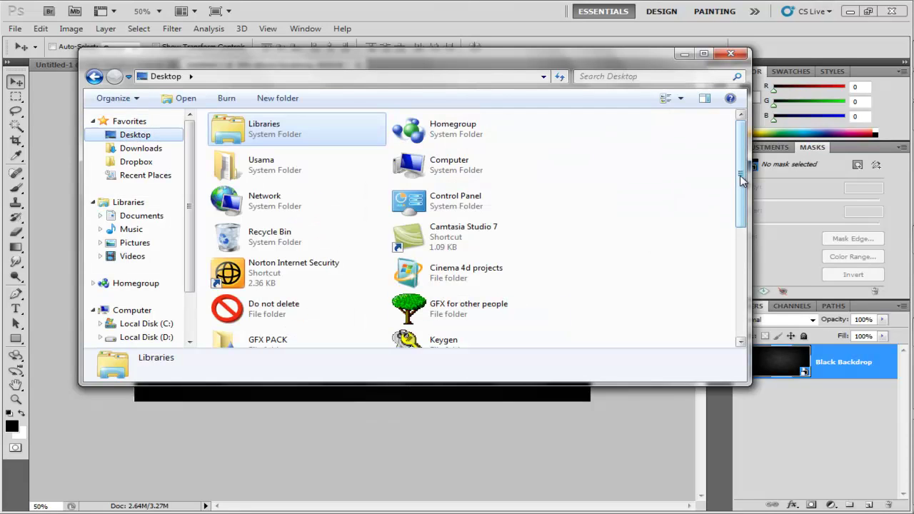
drag(742, 179, 742, 286)
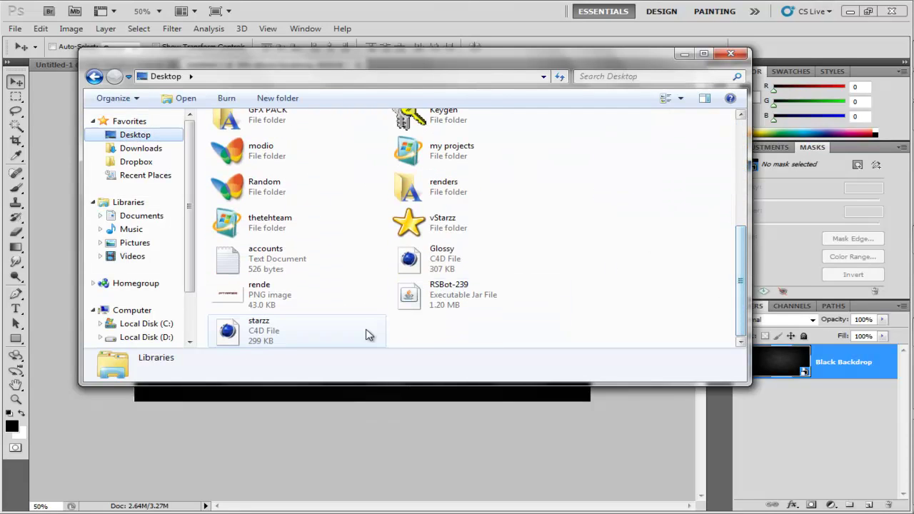
click(237, 296)
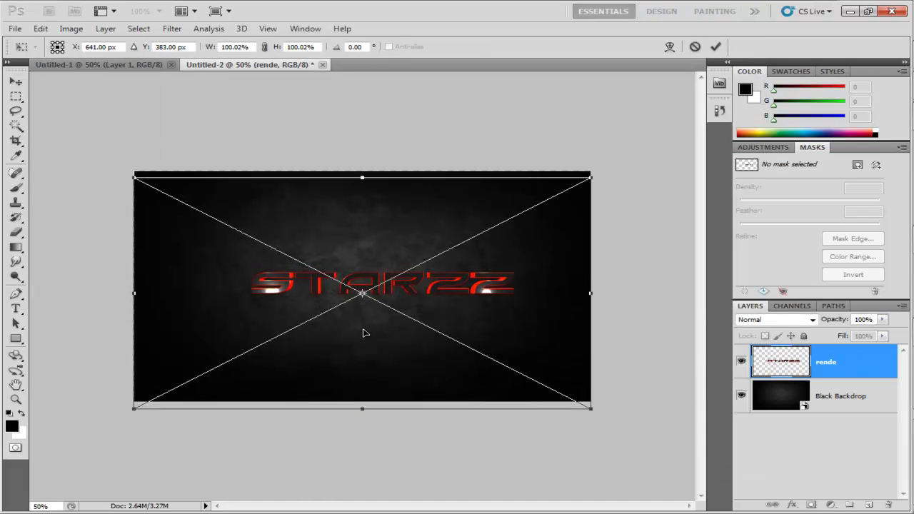
key(Return)
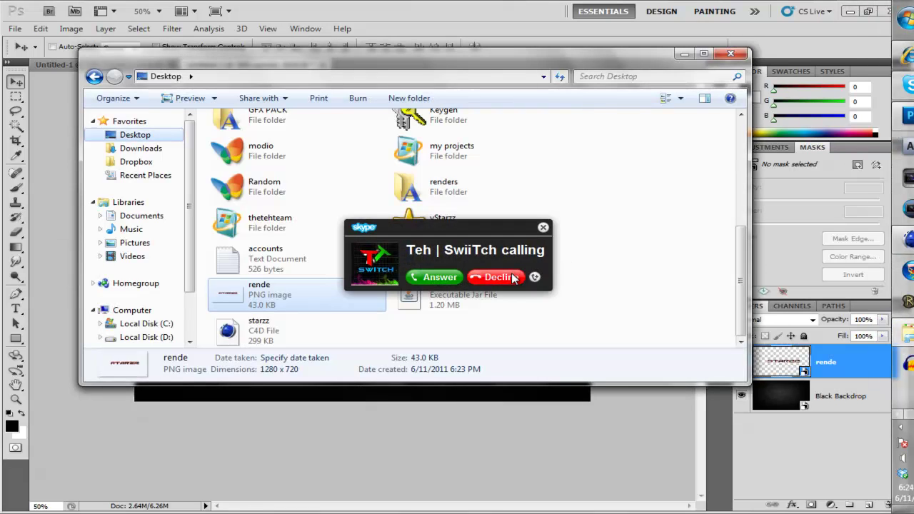
- Dismiss the calls and drag Red-Flare from GFX PACK > Flares > filter flares onto the canvas
click(500, 277)
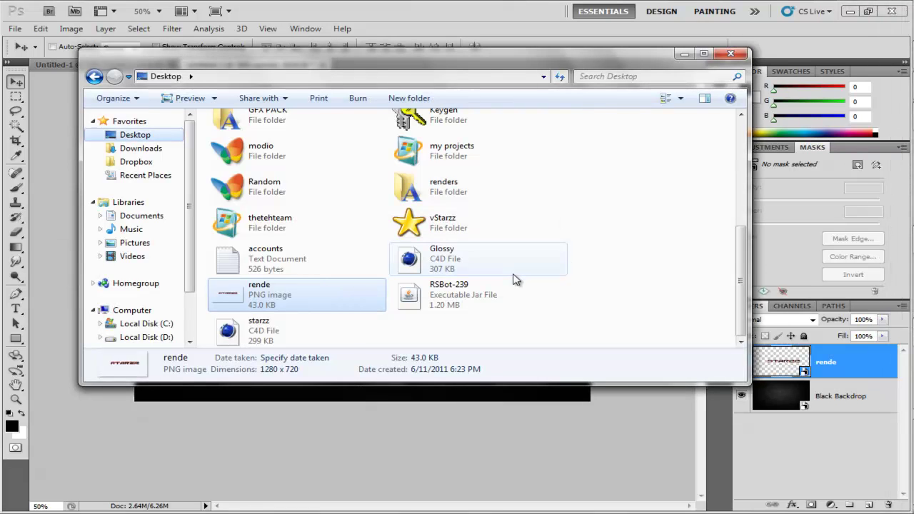
drag(741, 272, 737, 225)
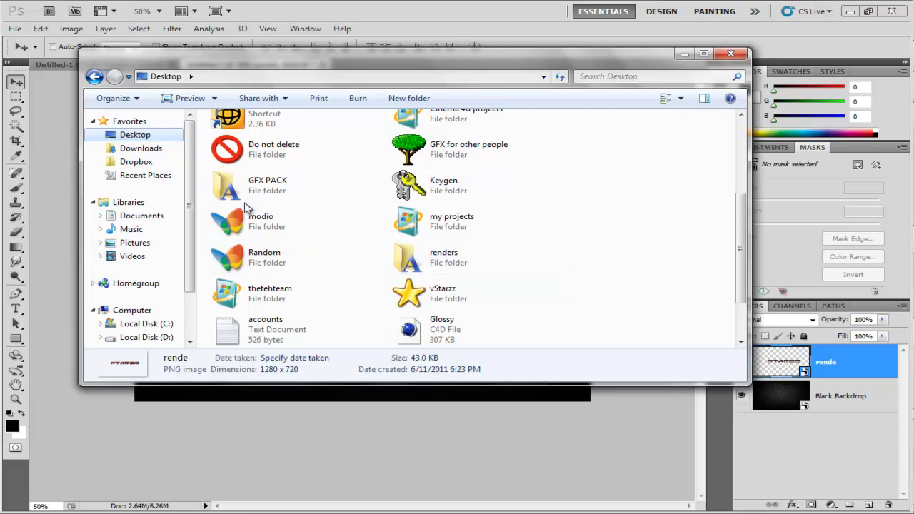
double_click(268, 186)
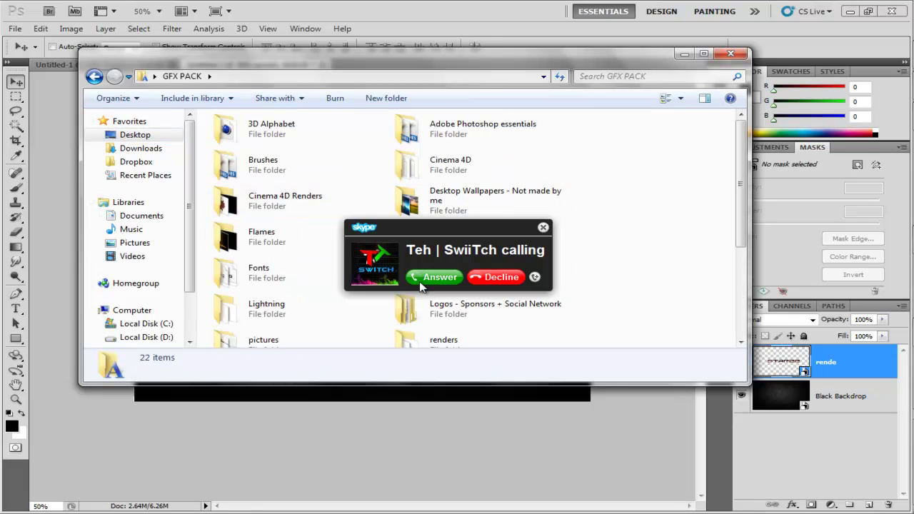
click(500, 277)
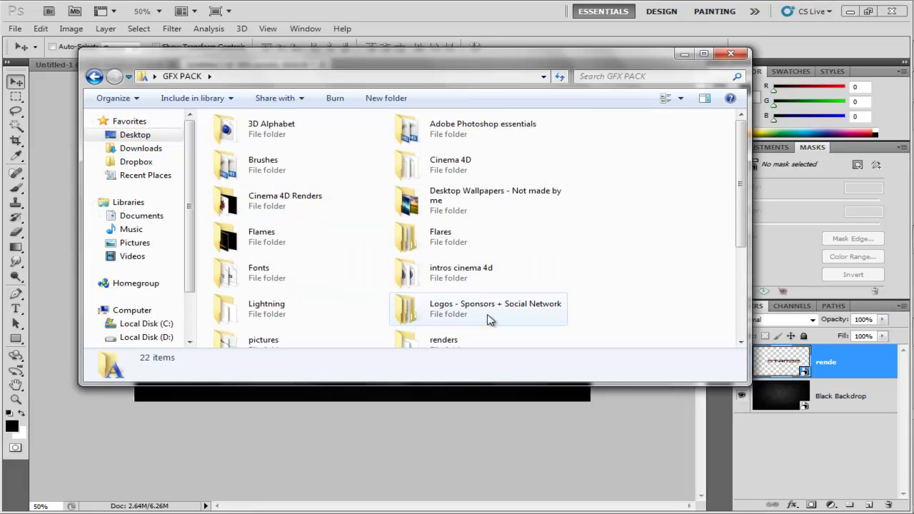
double_click(428, 236)
double_click(254, 150)
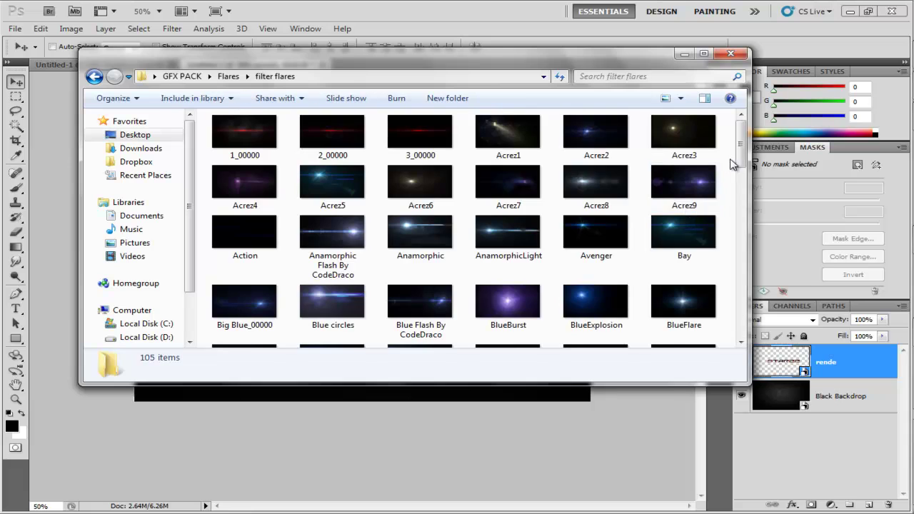
mouse_move(742, 150)
mouse_down()
mouse_move(742, 197)
mouse_move(734, 145)
mouse_up()
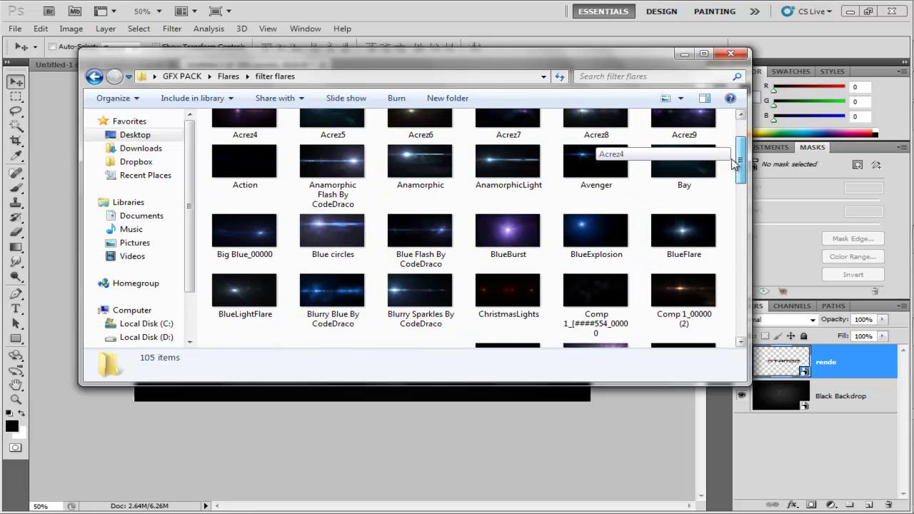
drag(741, 143, 742, 300)
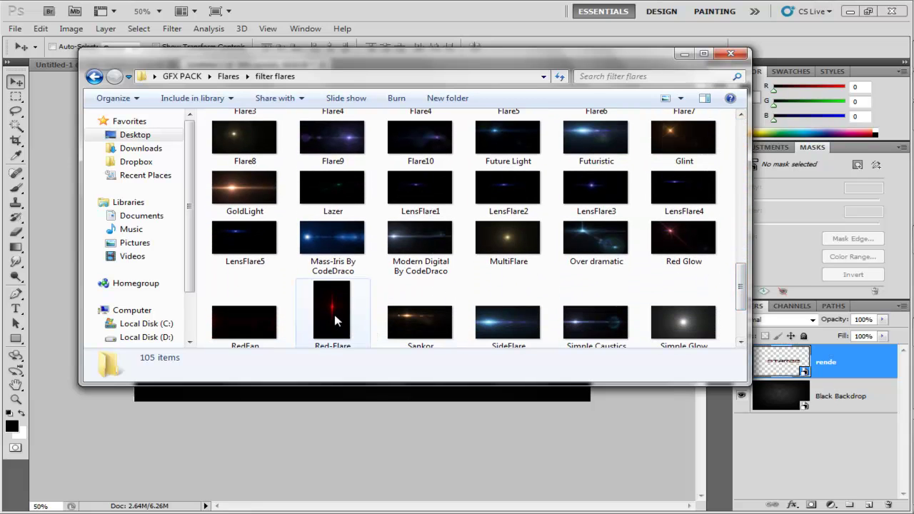
drag(332, 314, 347, 417)
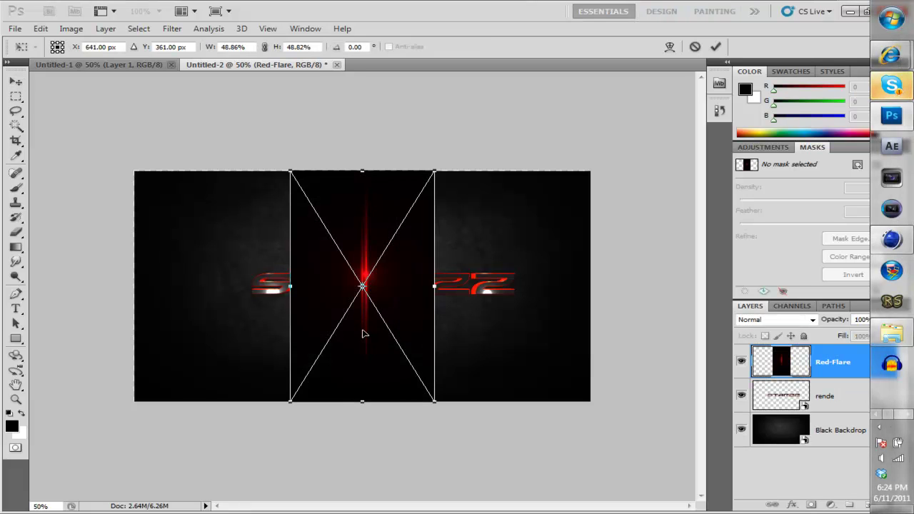
- Rotate the Red-Flare image 90° clockwise and commit its placement
right_click(362, 332)
click(417, 286)
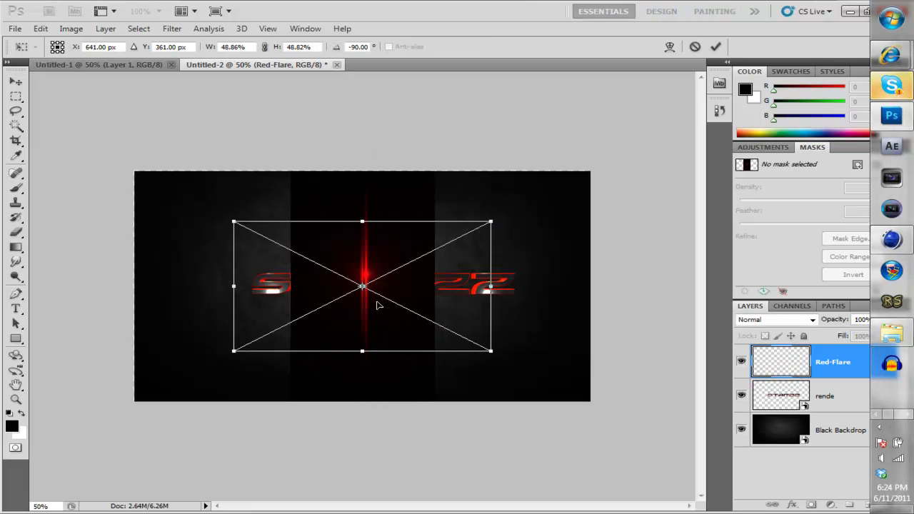
right_click(378, 305)
click(408, 312)
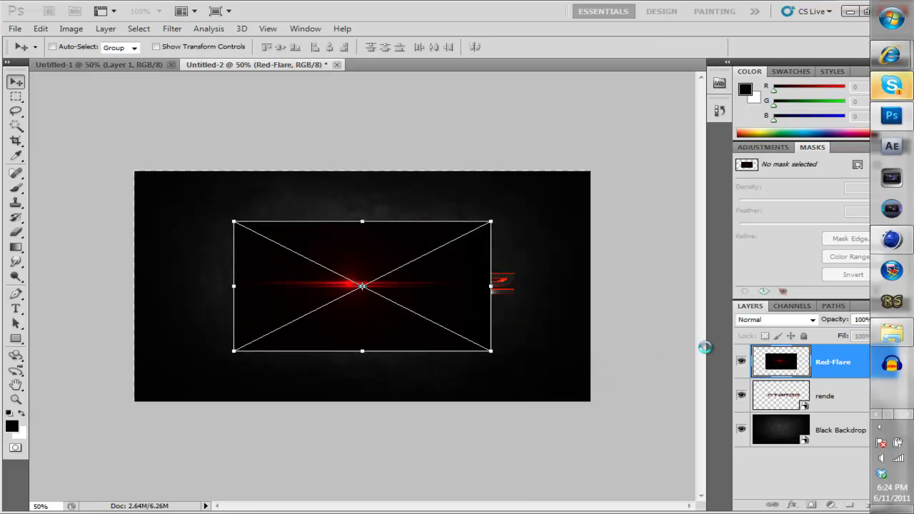
- Set the red flare layer to Screen and move it over the first S
click(814, 320)
click(748, 109)
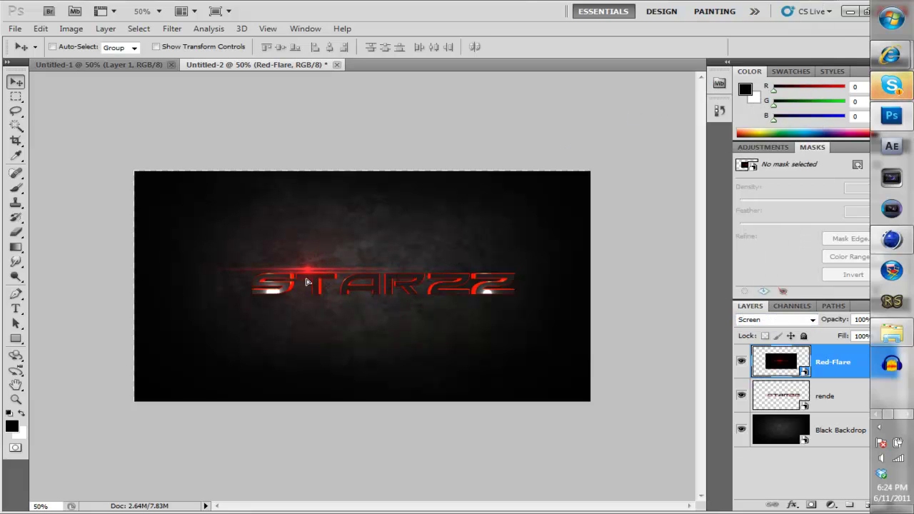
drag(307, 282, 270, 284)
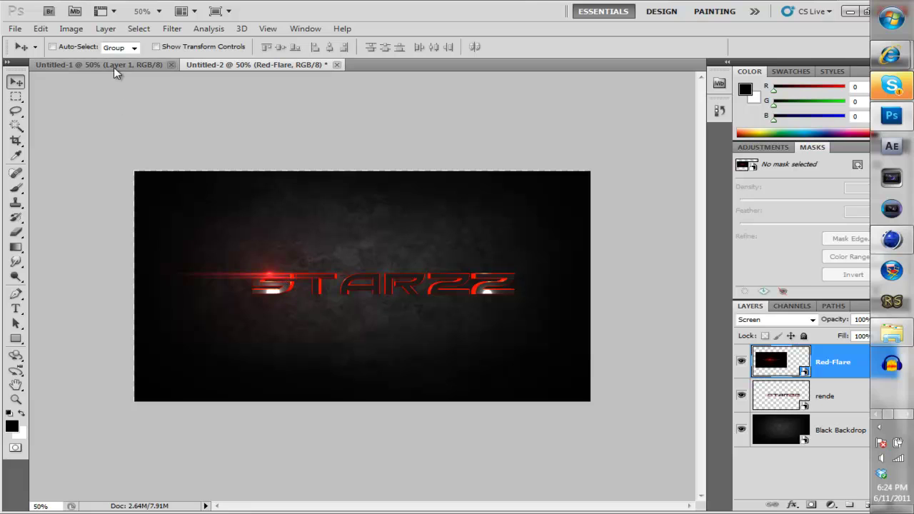
- Drag the Lazer flare from the filter flares folder onto the Photoshop canvas
click(894, 332)
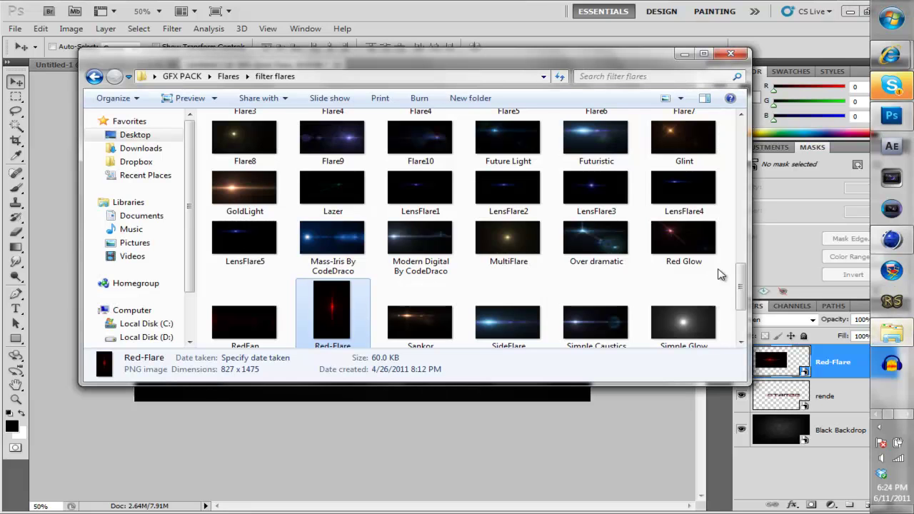
mouse_move(741, 279)
mouse_down()
mouse_move(742, 314)
mouse_move(743, 268)
mouse_up()
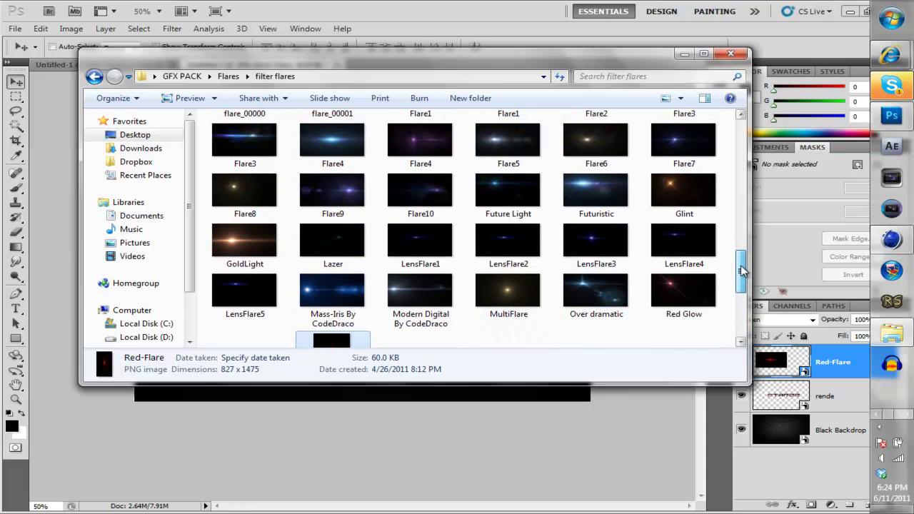
drag(332, 243, 377, 362)
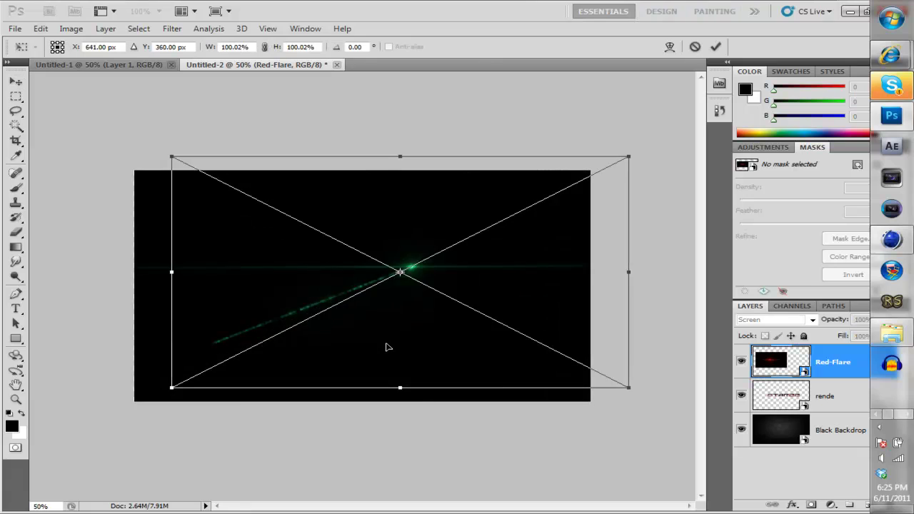
- Place the green Lazer flare, set it to Screen, and move it onto the last Z
drag(385, 348, 427, 379)
key(Return)
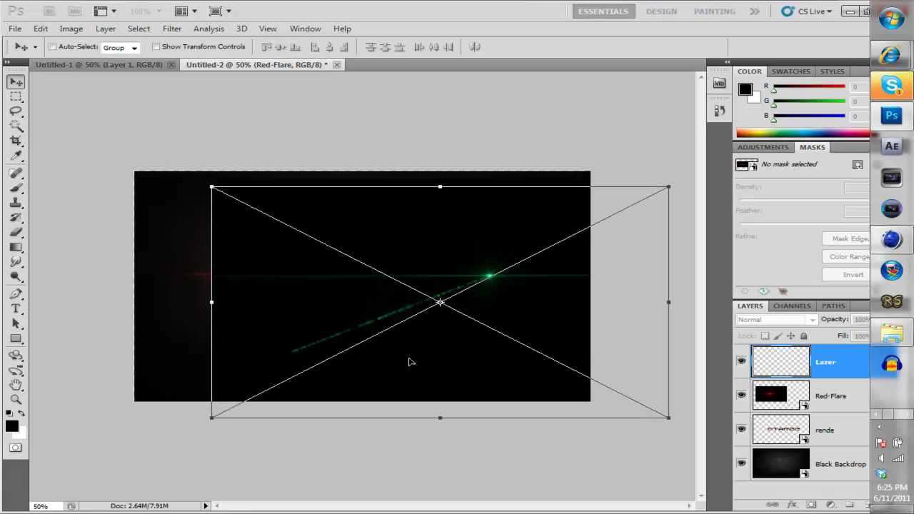
key(Return)
click(775, 319)
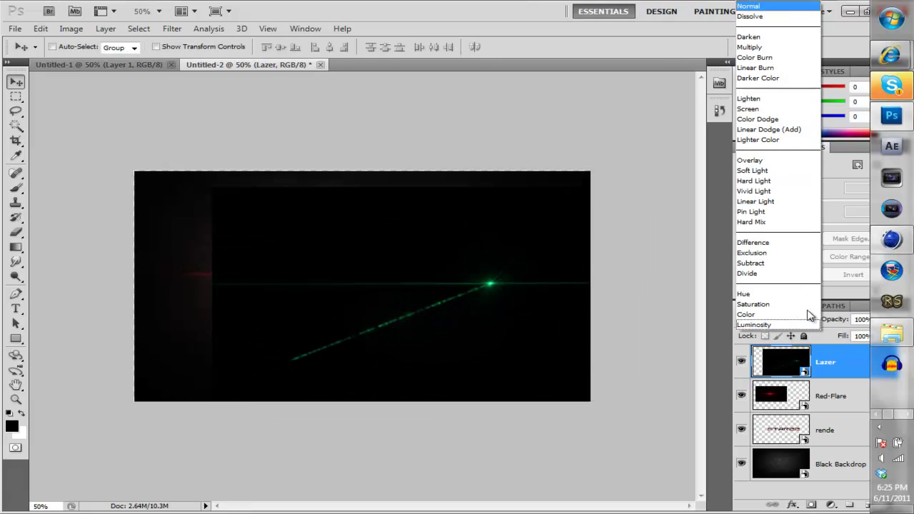
click(764, 119)
drag(489, 289, 510, 280)
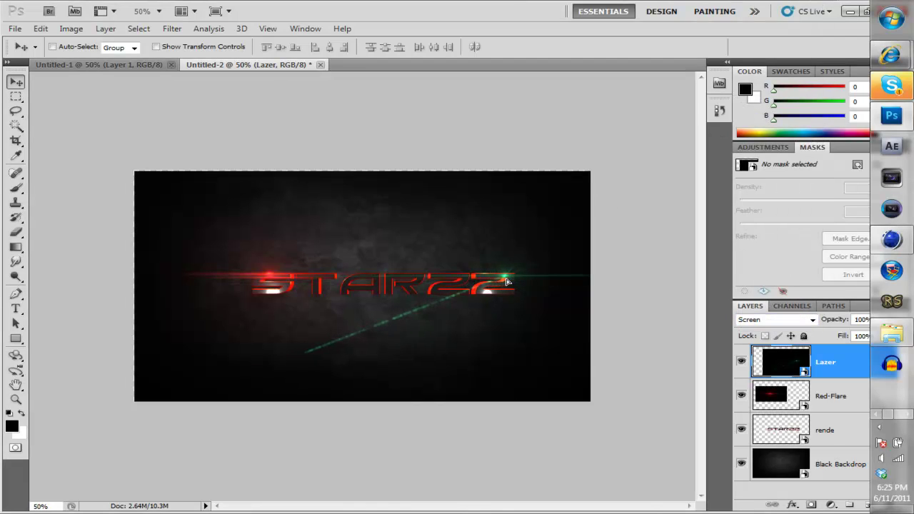